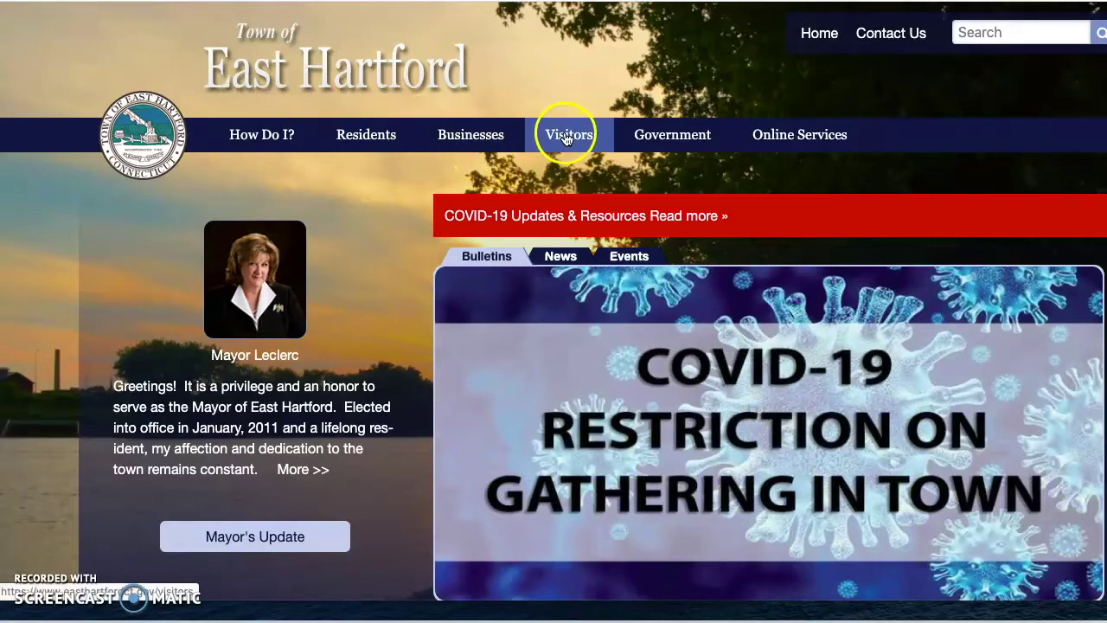
Go to the library department page, then its E-books, E-audiobooks, & Streaming Video page.
{"action": "mouse_move", "coordinate": [633, 135]}
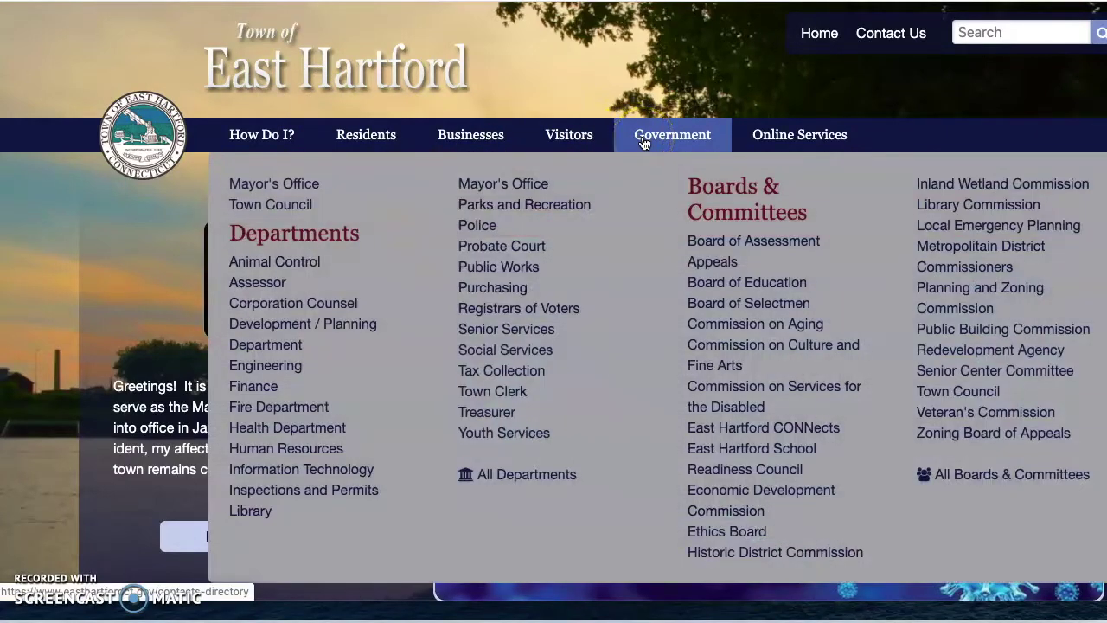
{"action": "left_click", "coordinate": [246, 513]}
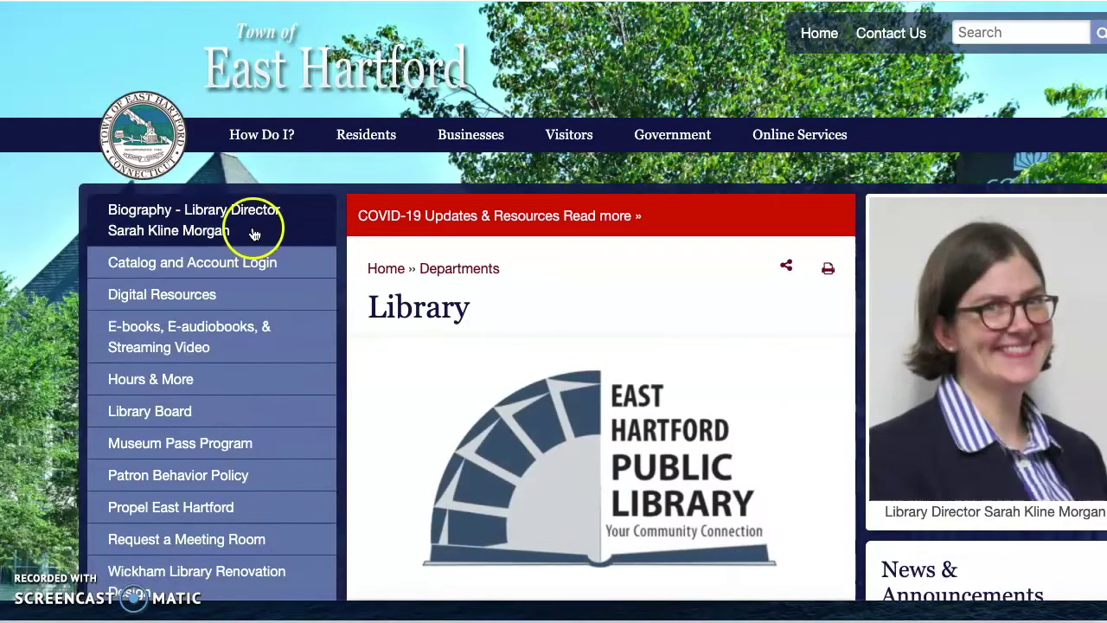
{"action": "left_click", "coordinate": [211, 335]}
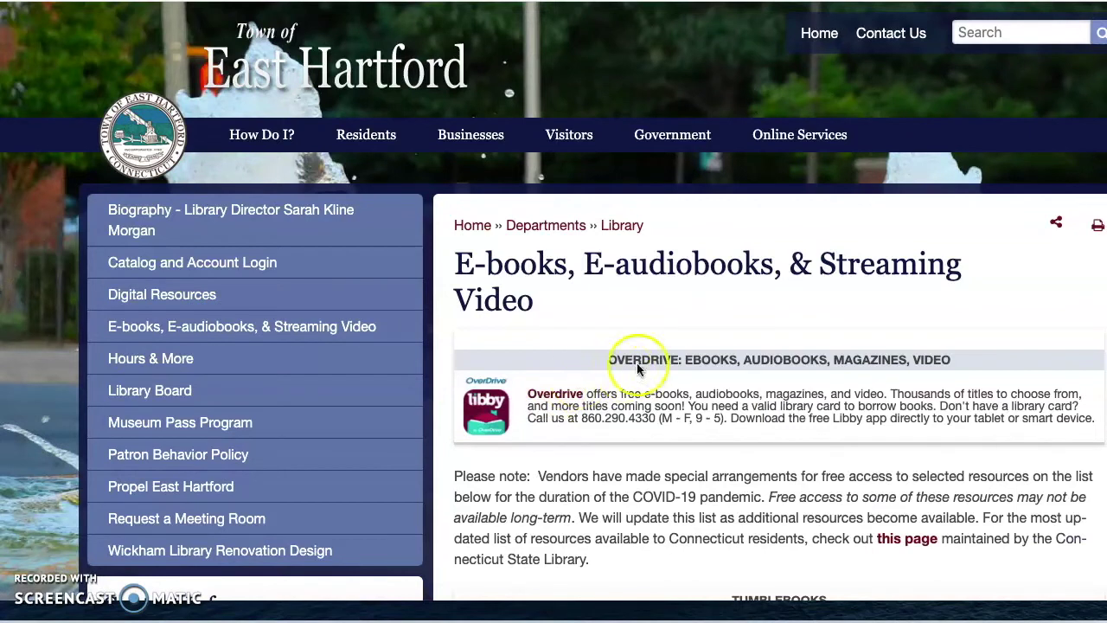
Open the Overdrive catalog and filter it to Kindle Books, showing 11,464 results.
{"action": "left_click", "coordinate": [555, 396]}
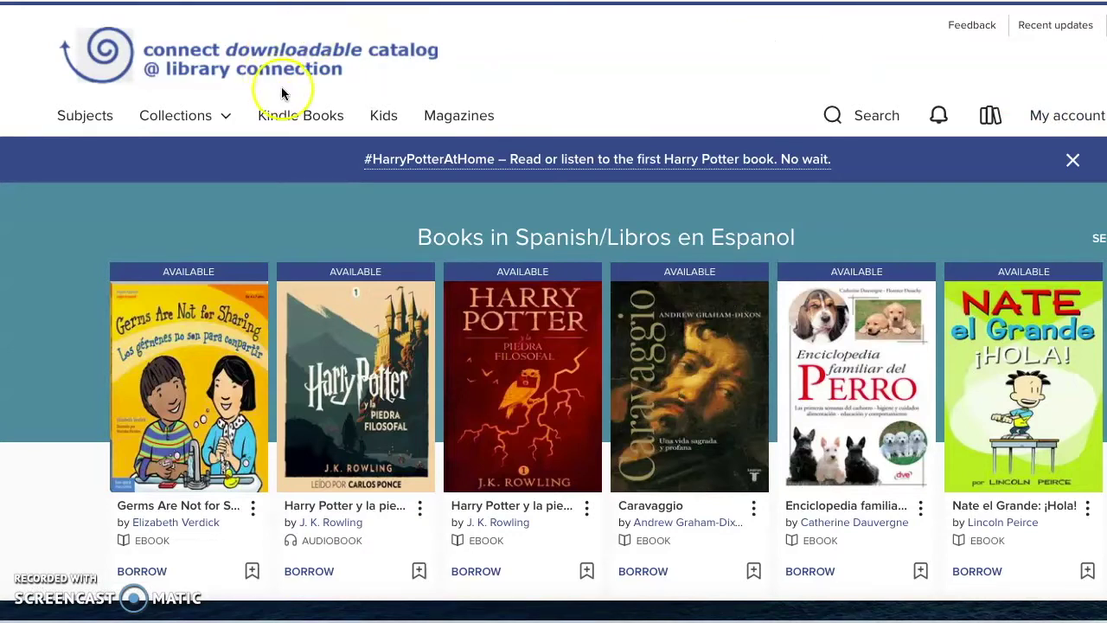
{"action": "left_click", "coordinate": [314, 122]}
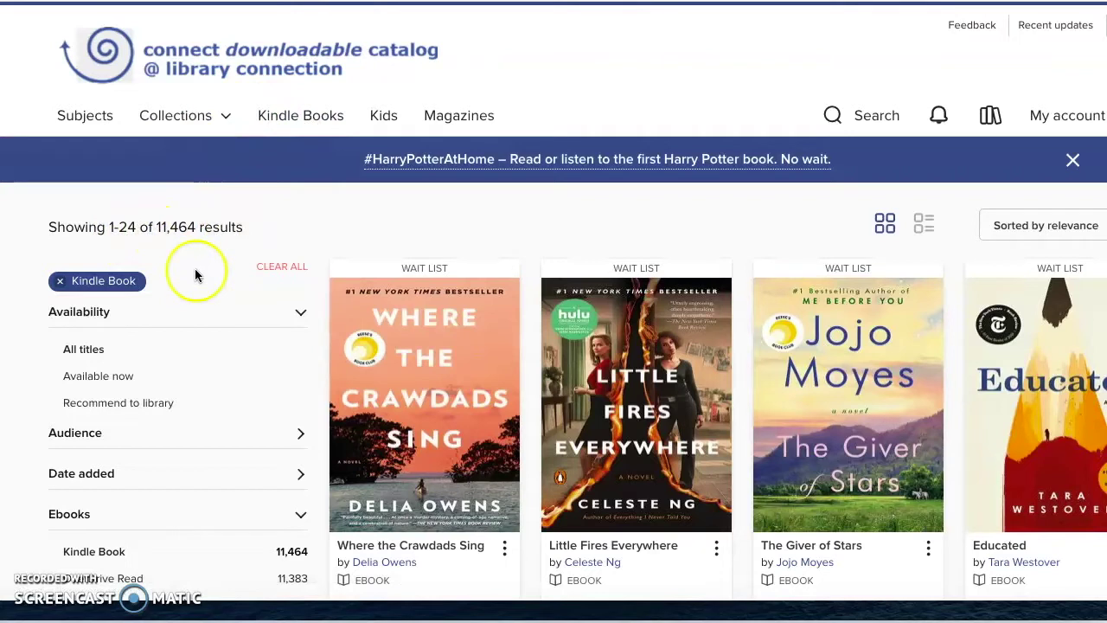
Limit the Kindle Book results to titles available now.
{"action": "left_click", "coordinate": [119, 386]}
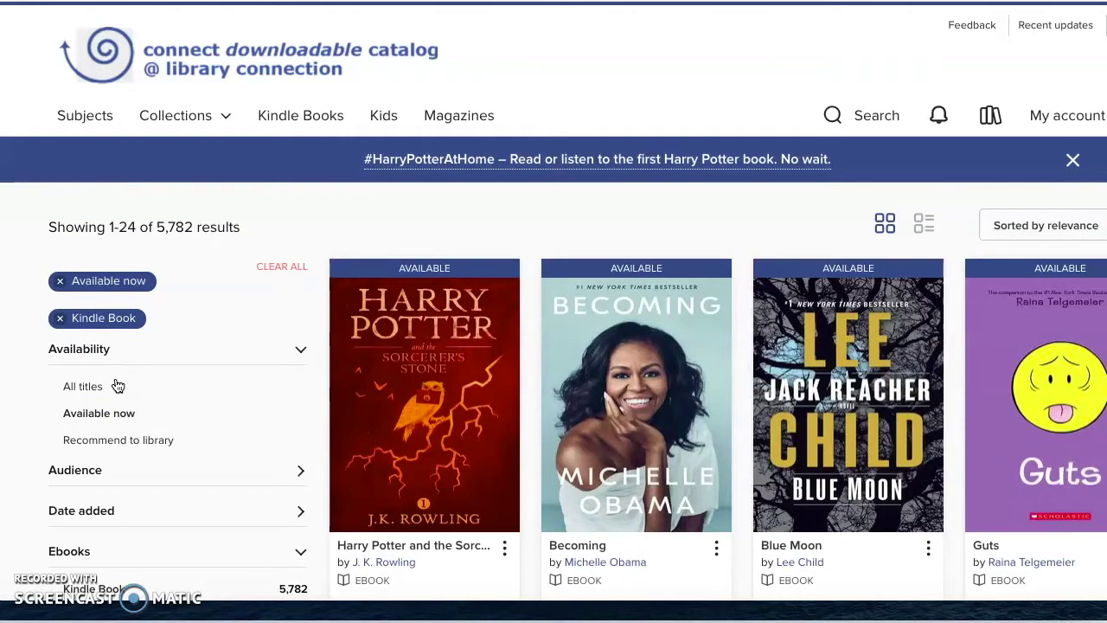
{"action": "scroll", "coordinate": [119, 386], "scroll_direction": "down", "scroll_amount": 3}
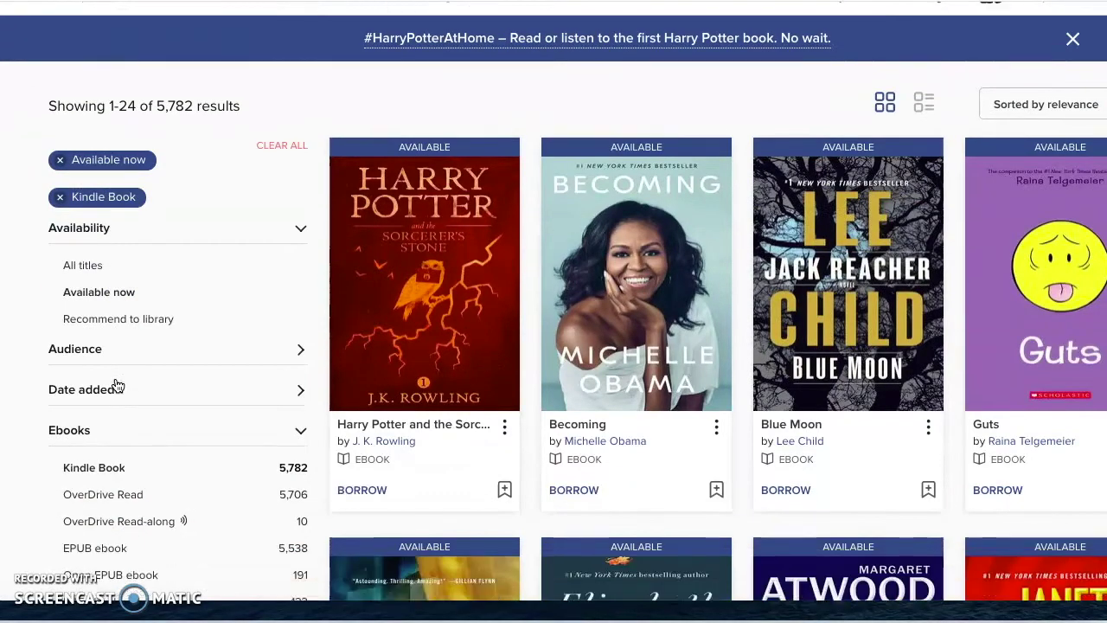
{"action": "scroll", "coordinate": [119, 386], "scroll_direction": "down", "scroll_amount": 2}
{"action": "scroll", "coordinate": [118, 386], "scroll_direction": "down", "scroll_amount": 2}
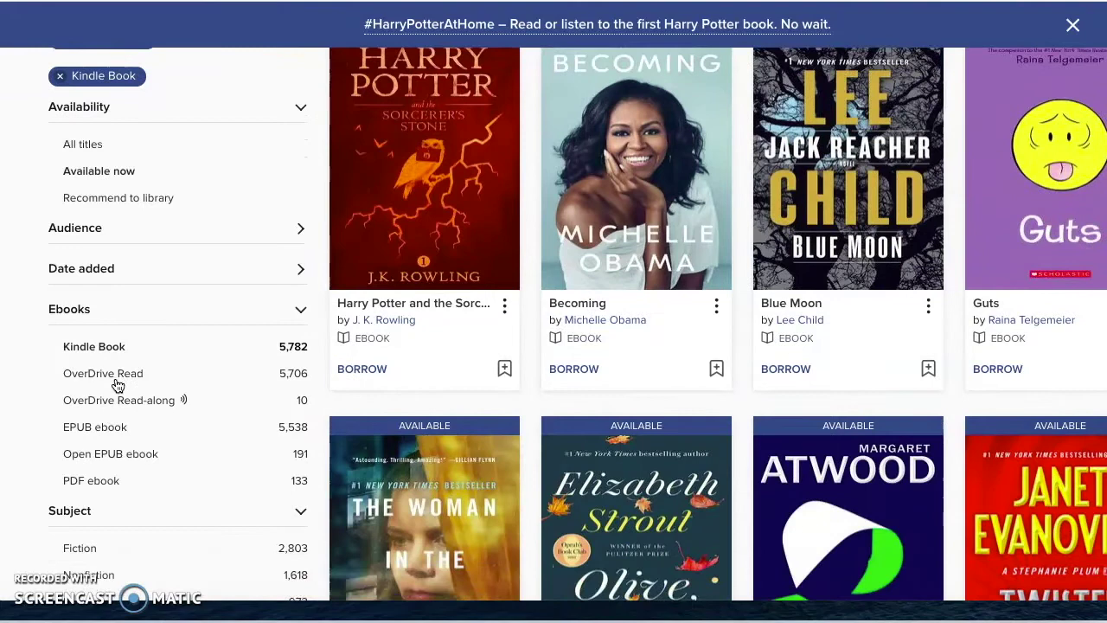
{"action": "scroll", "coordinate": [119, 385], "scroll_direction": "down", "scroll_amount": 3}
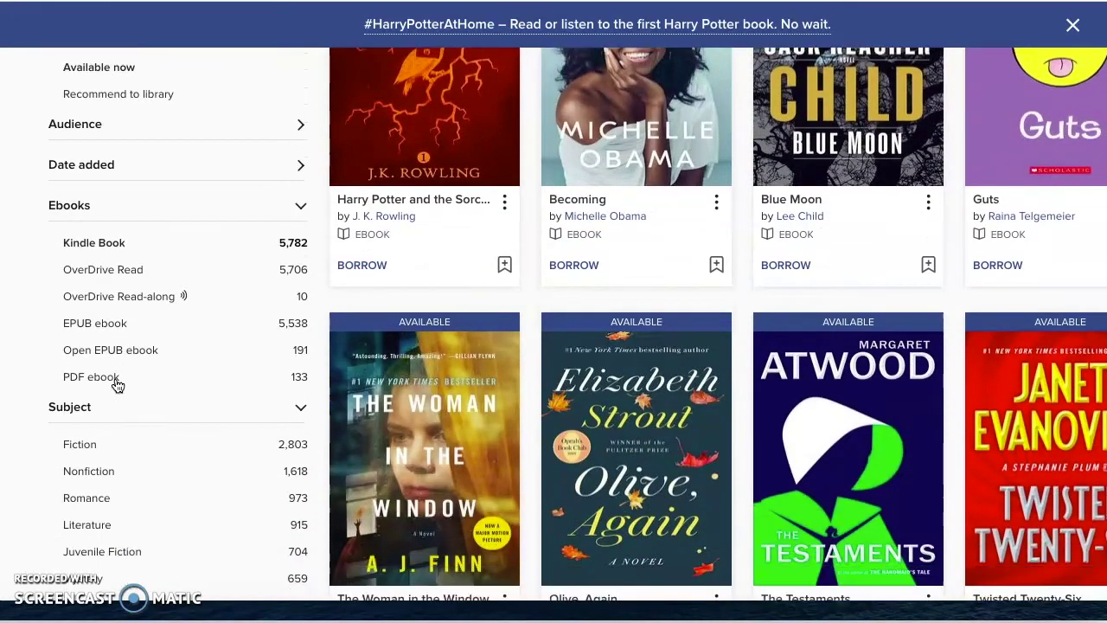
{"action": "scroll", "coordinate": [119, 386], "scroll_direction": "down", "scroll_amount": 2}
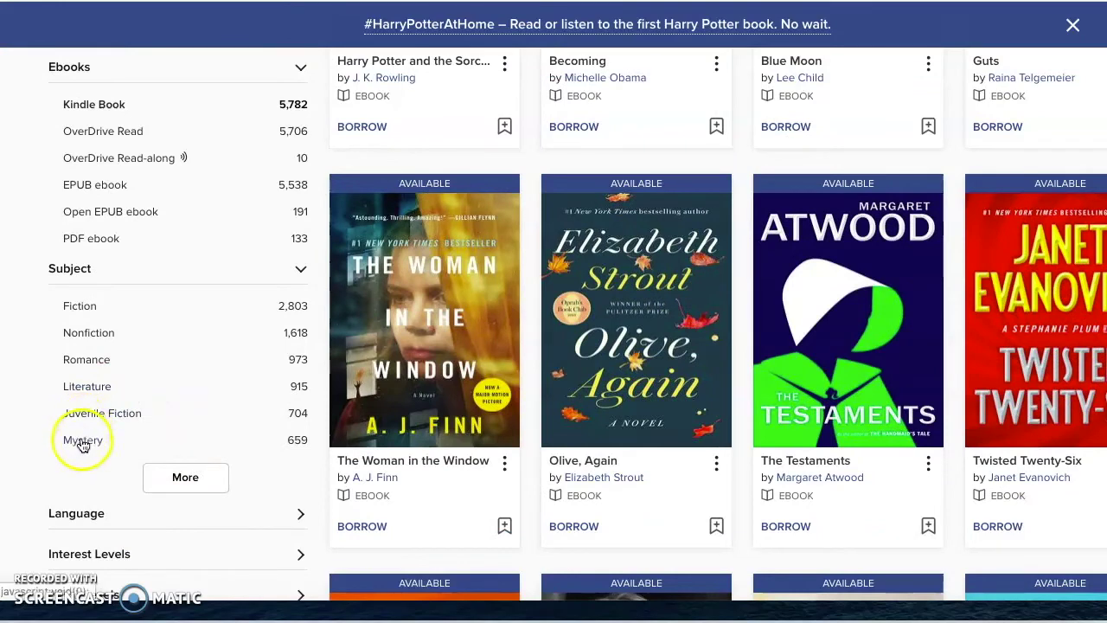
Narrow the results to the Mystery and Historical Fiction subjects, leaving 70 titles.
{"action": "left_click", "coordinate": [82, 441]}
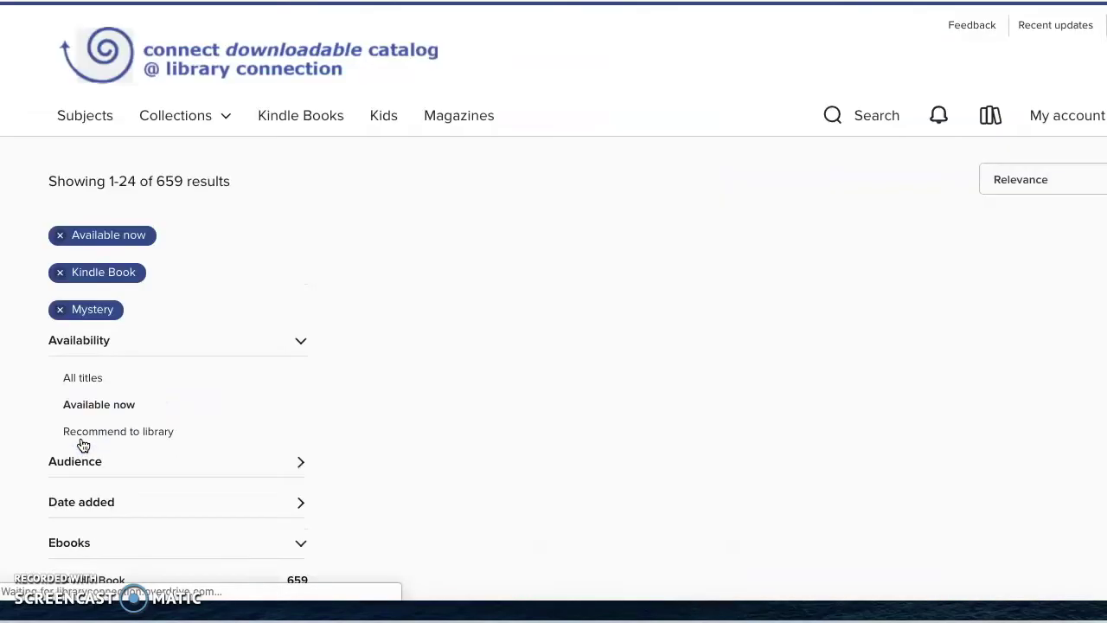
{"action": "scroll", "coordinate": [83, 444], "scroll_direction": "down", "scroll_amount": 4}
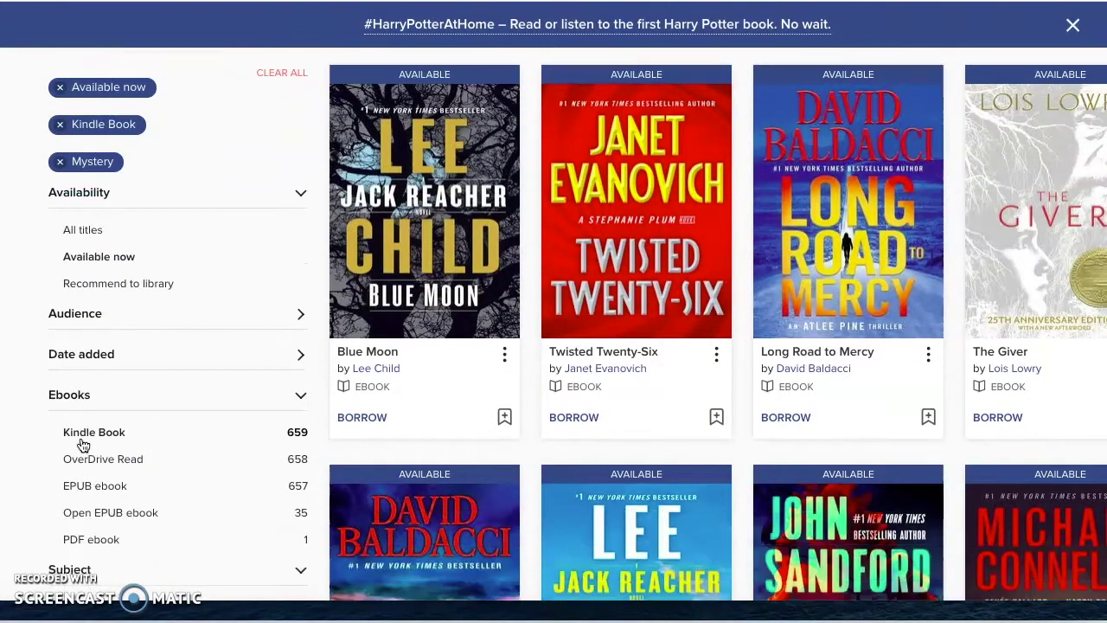
{"action": "scroll", "coordinate": [82, 444], "scroll_direction": "down", "scroll_amount": 3}
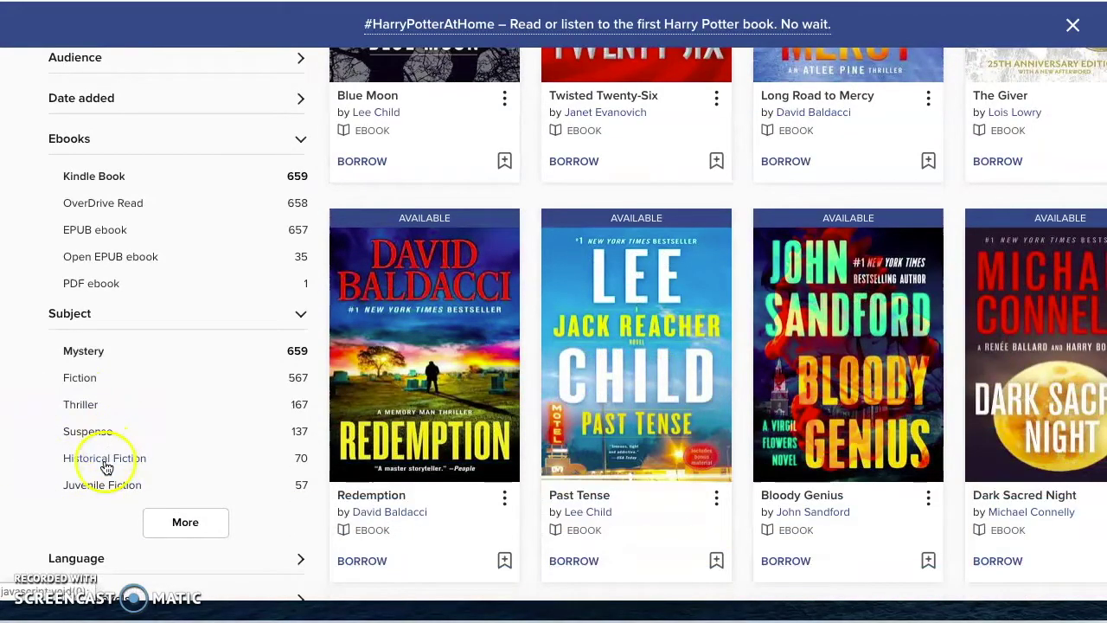
{"action": "left_click", "coordinate": [105, 459]}
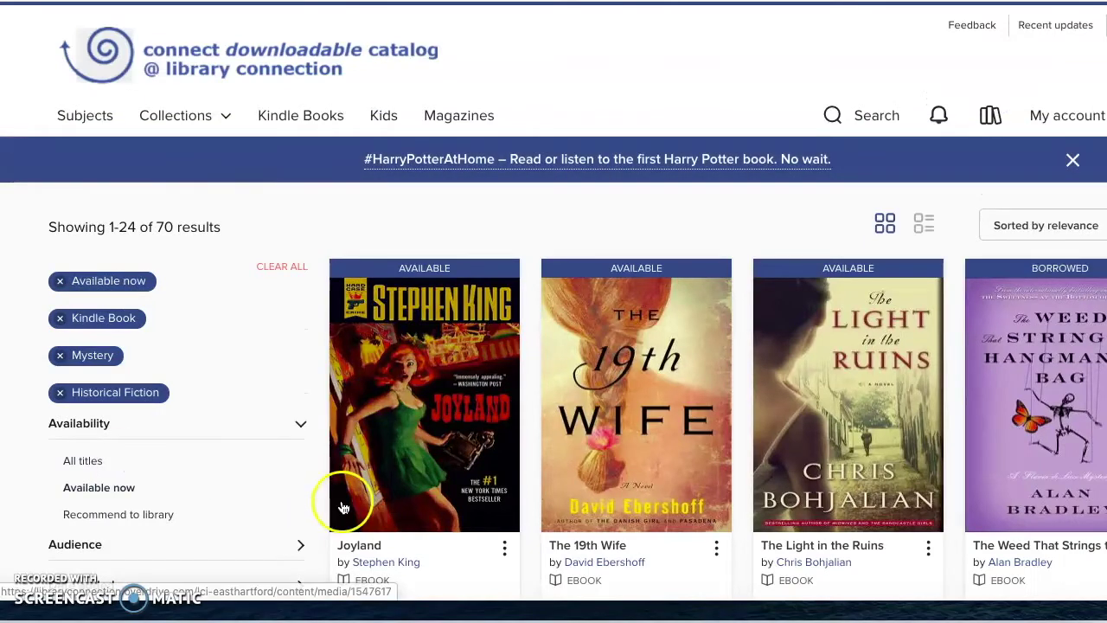
Scroll down to the Death Comes to Pemberley listing by P. D. James and its BORROW link.
{"action": "scroll", "coordinate": [411, 472], "scroll_direction": "down", "scroll_amount": 4}
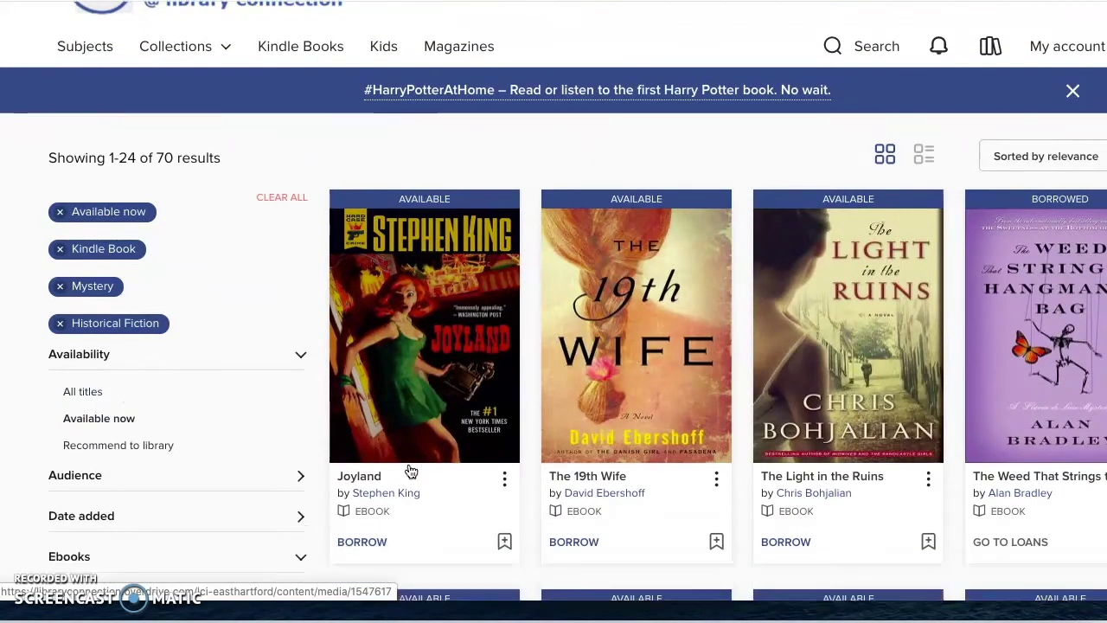
{"action": "scroll", "coordinate": [411, 471], "scroll_direction": "down", "scroll_amount": 2}
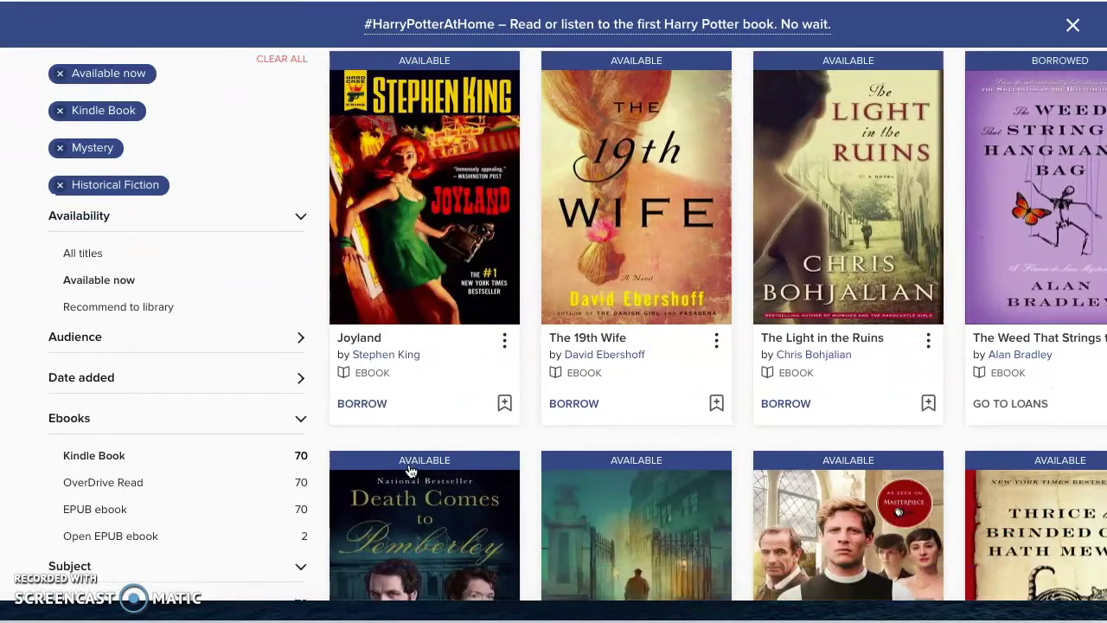
{"action": "scroll", "coordinate": [411, 472], "scroll_direction": "down", "scroll_amount": 4}
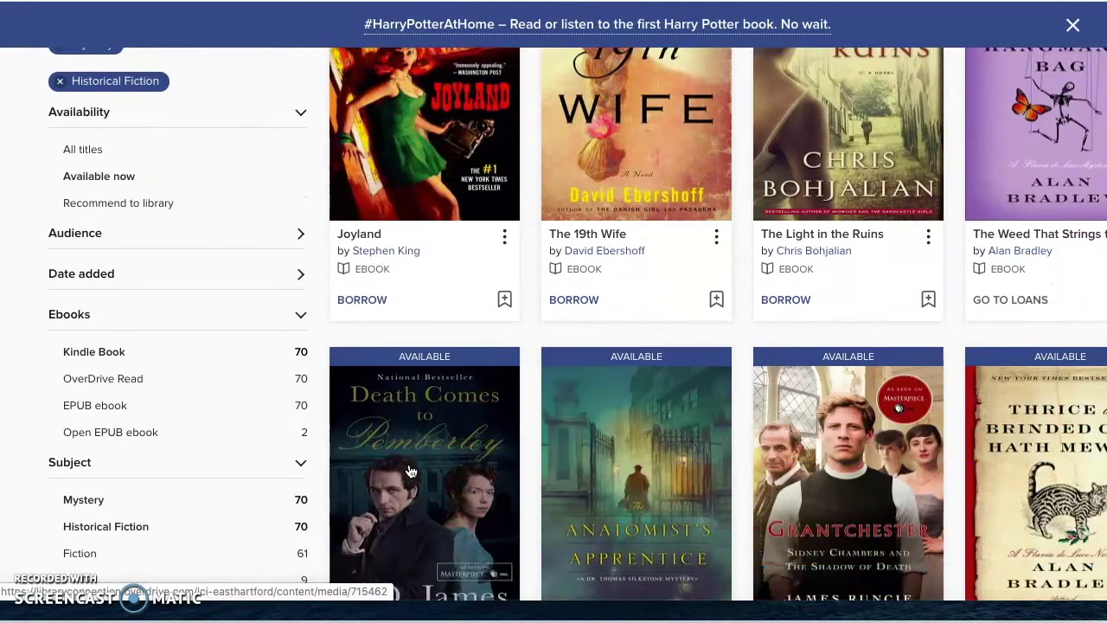
{"action": "scroll", "coordinate": [411, 471], "scroll_direction": "down", "scroll_amount": 3}
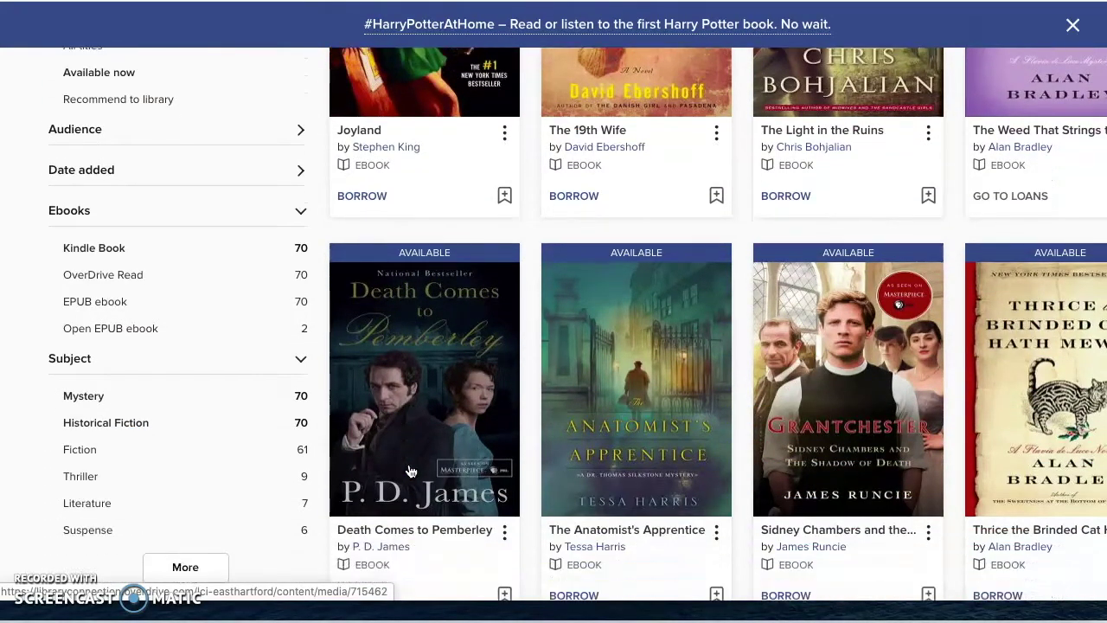
{"action": "scroll", "coordinate": [411, 471], "scroll_direction": "down", "scroll_amount": 1}
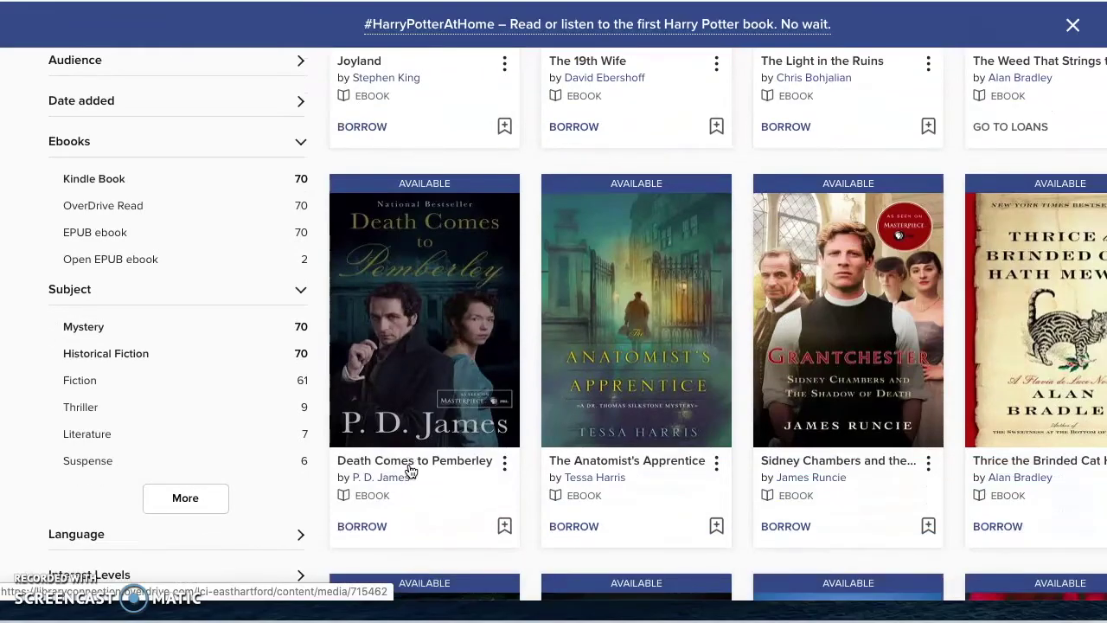
{"action": "scroll", "coordinate": [411, 472], "scroll_direction": "down", "scroll_amount": 1}
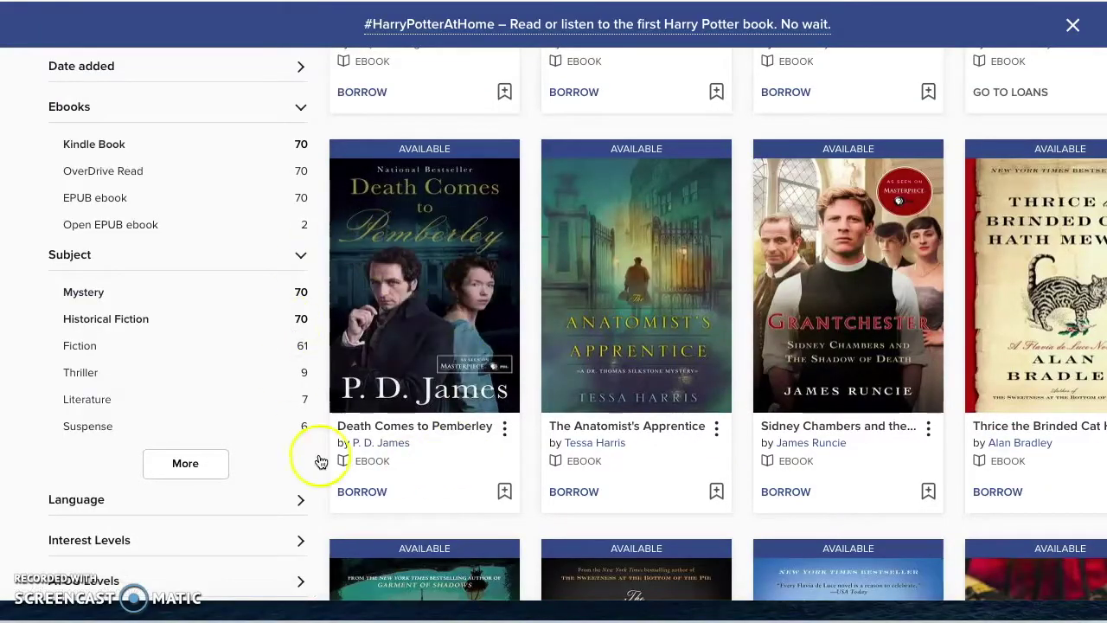
Borrow Death Comes to Pemberley for 21 days and send it to Kindle.
{"action": "left_click", "coordinate": [359, 498]}
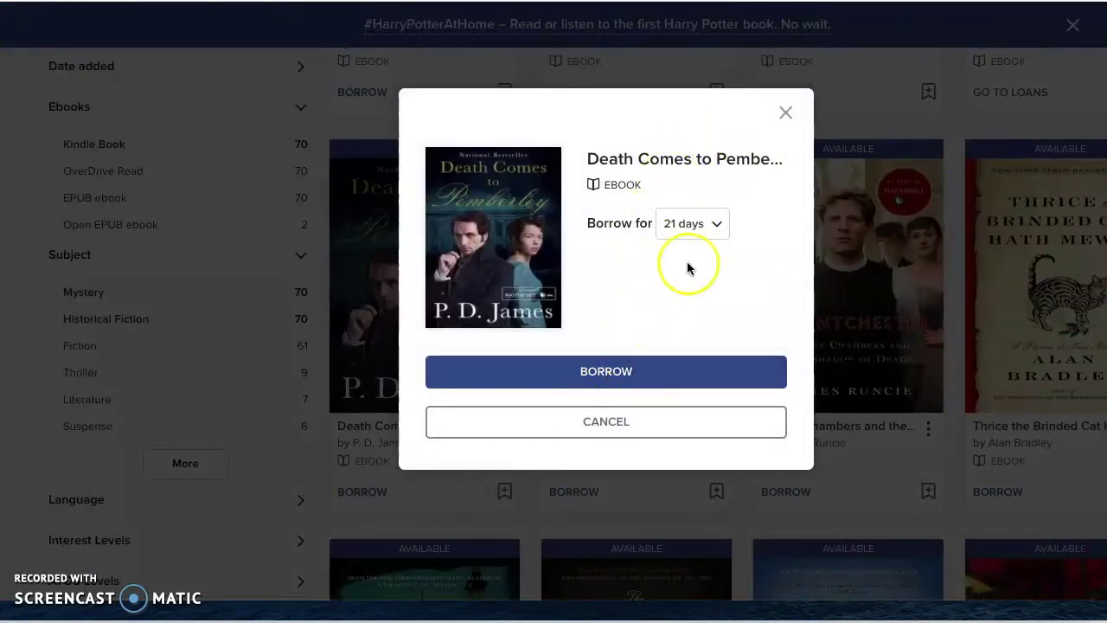
{"action": "left_click", "coordinate": [606, 371]}
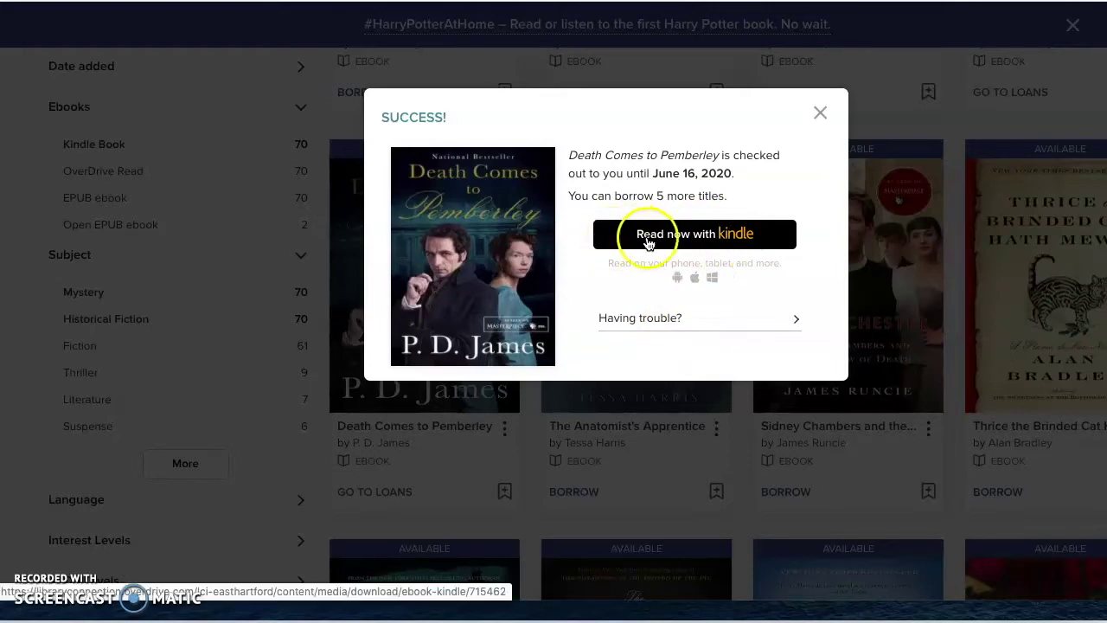
{"action": "left_click", "coordinate": [725, 242]}
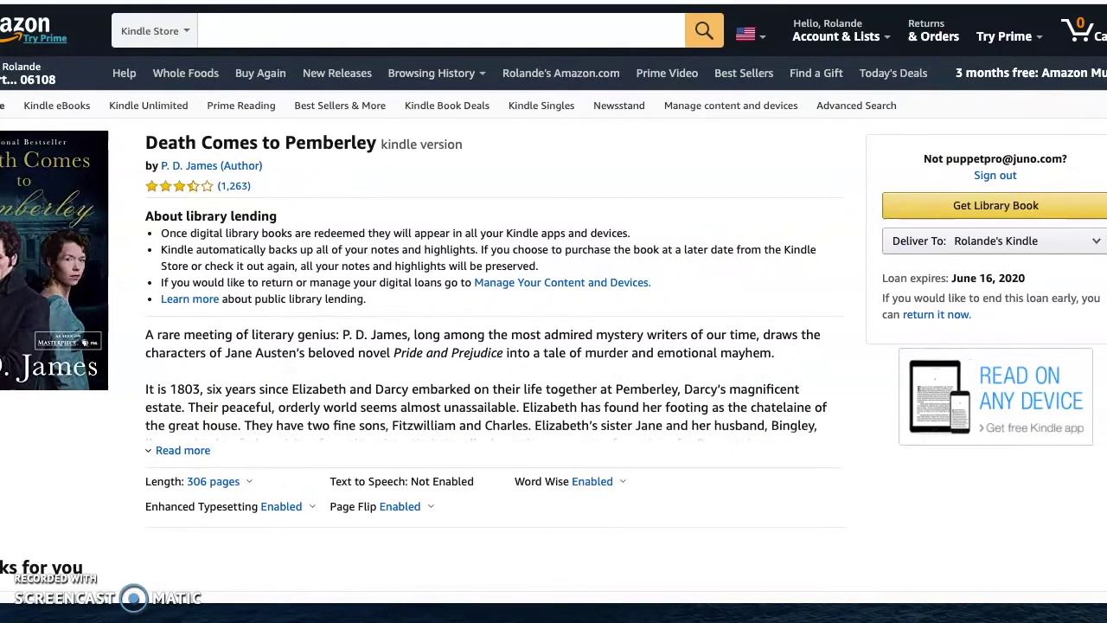
Get the library book Death Comes to Pemberley delivered to the selected Kindle at next sync.
{"action": "left_click", "coordinate": [946, 217]}
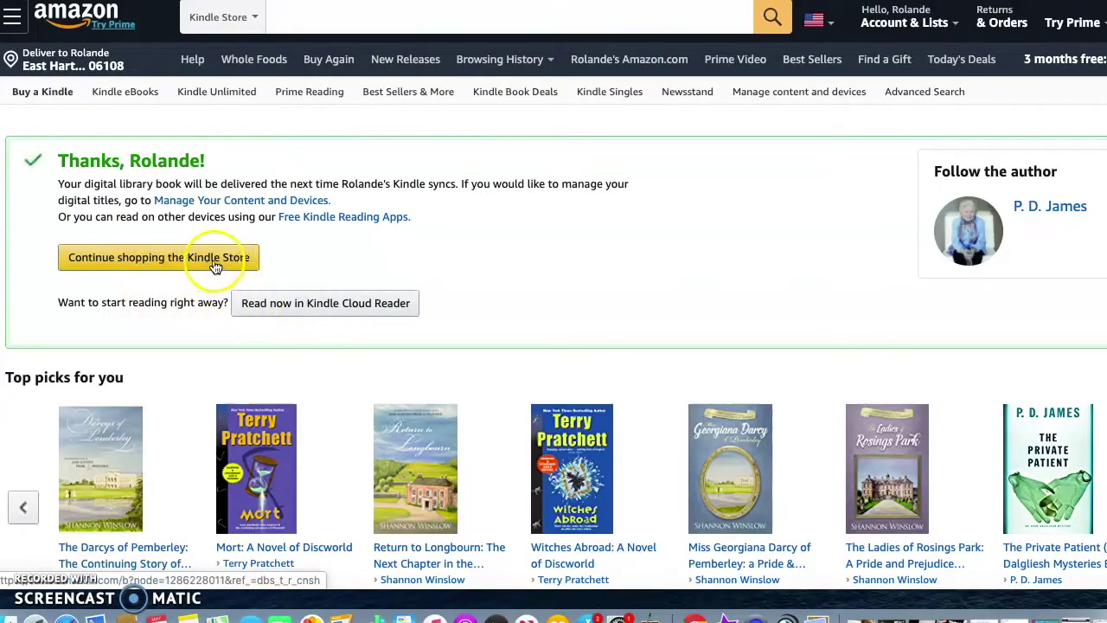
{"action": "left_click", "coordinate": [277, 322]}
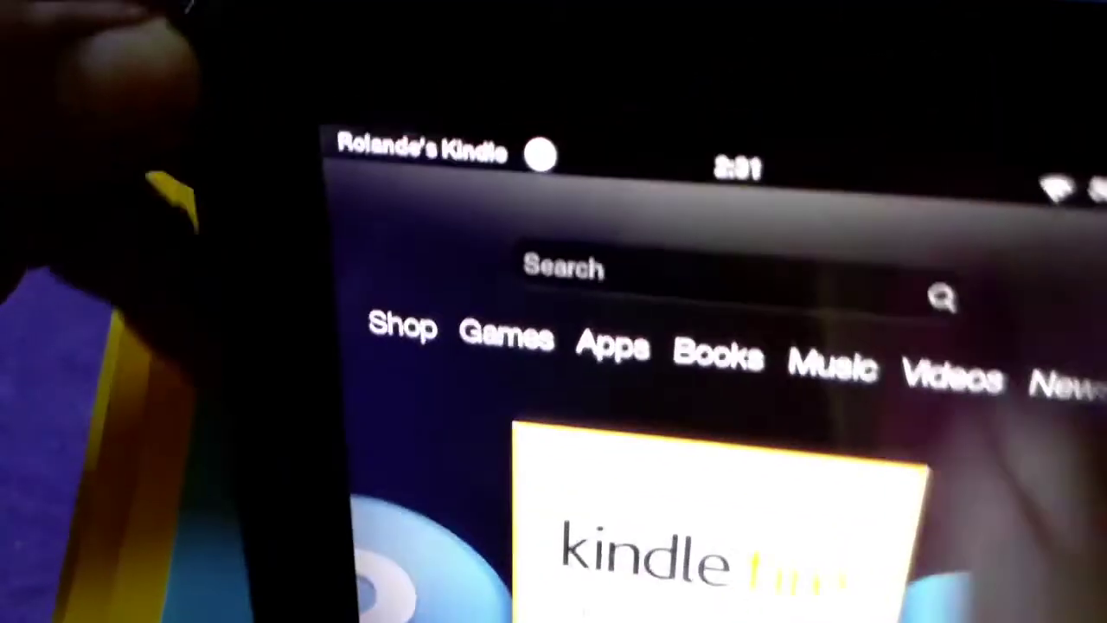
Flip through the Kindle Fire home carousel to Death Comes to Pemberley and open it.
{"action": "left_click_drag", "start_coordinate": [735, 169], "coordinate": [735, 407]}
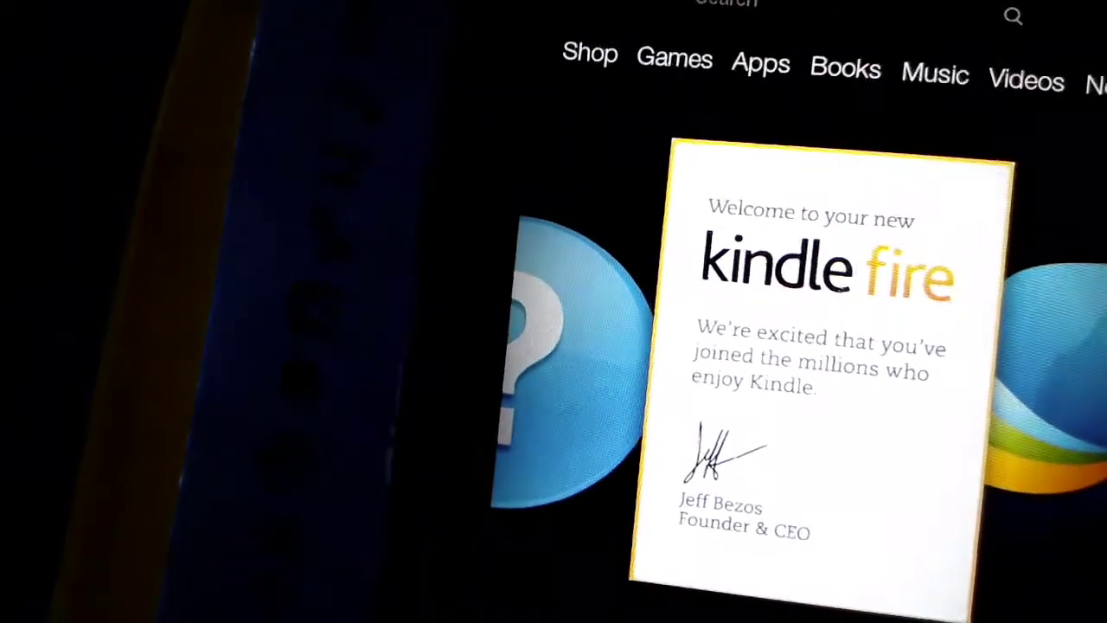
{"action": "left_click_drag", "start_coordinate": [886, 484], "coordinate": [657, 519]}
{"action": "left_click_drag", "start_coordinate": [865, 520], "coordinate": [727, 519]}
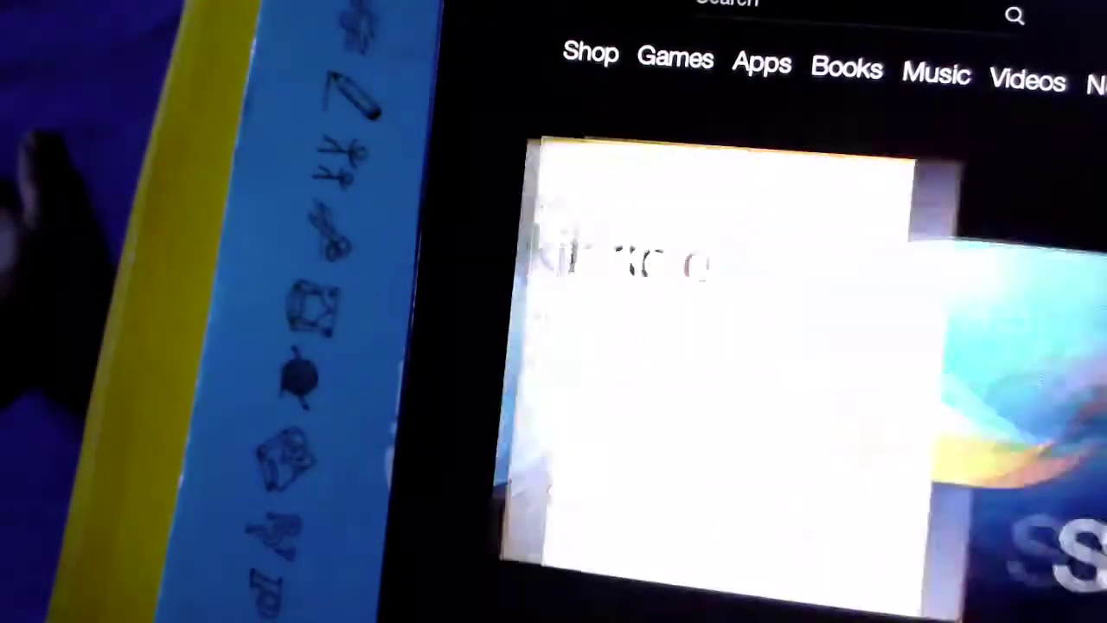
{"action": "left_click_drag", "start_coordinate": [606, 544], "coordinate": [744, 553]}
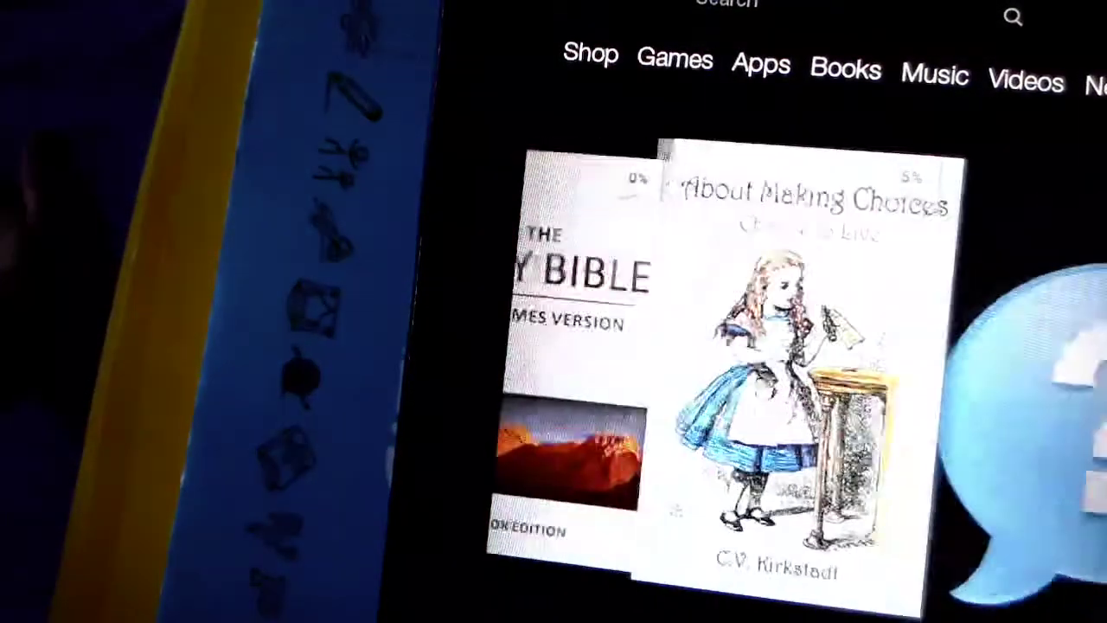
{"action": "left_click_drag", "start_coordinate": [856, 497], "coordinate": [1034, 506]}
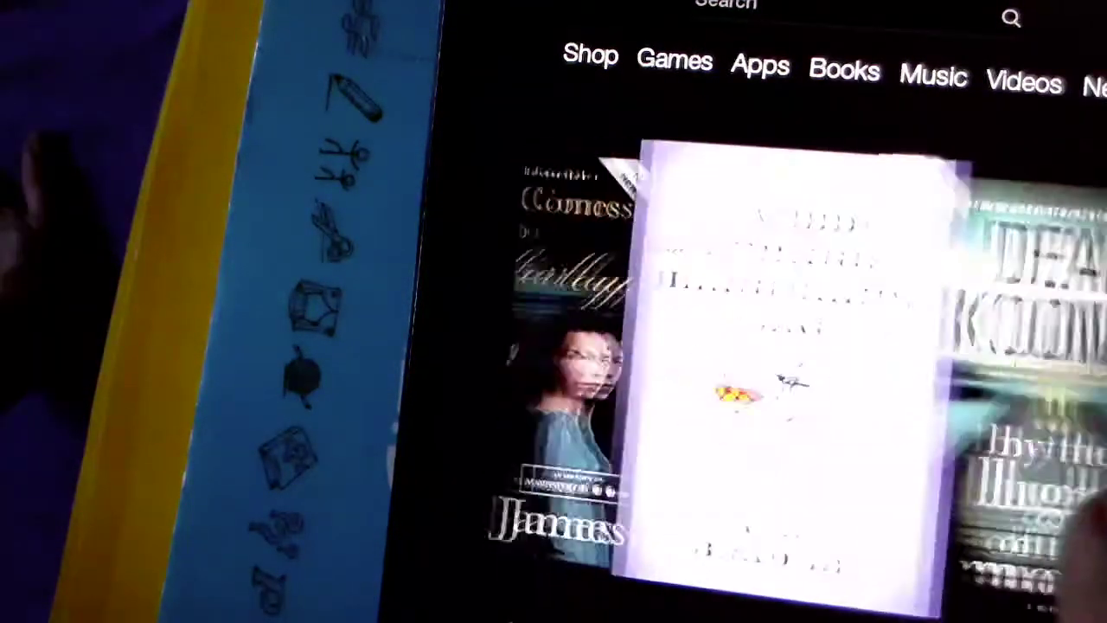
{"action": "left_click_drag", "start_coordinate": [741, 556], "coordinate": [1081, 540]}
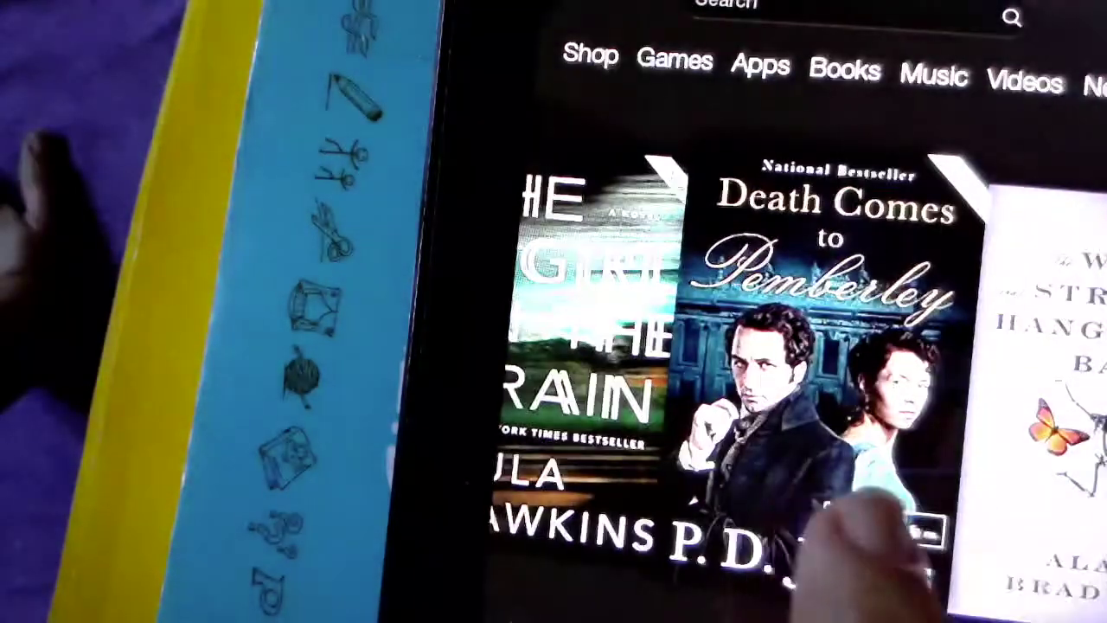
{"action": "left_click_drag", "start_coordinate": [865, 532], "coordinate": [1059, 510]}
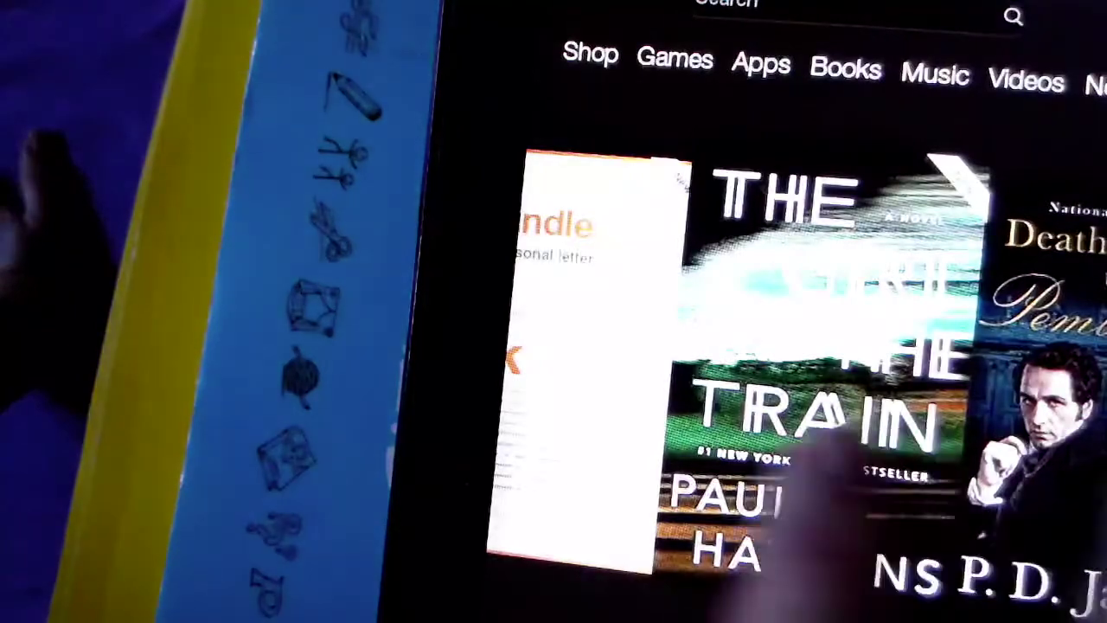
{"action": "left_click_drag", "start_coordinate": [822, 484], "coordinate": [597, 545]}
{"action": "left_click", "coordinate": [960, 394]}
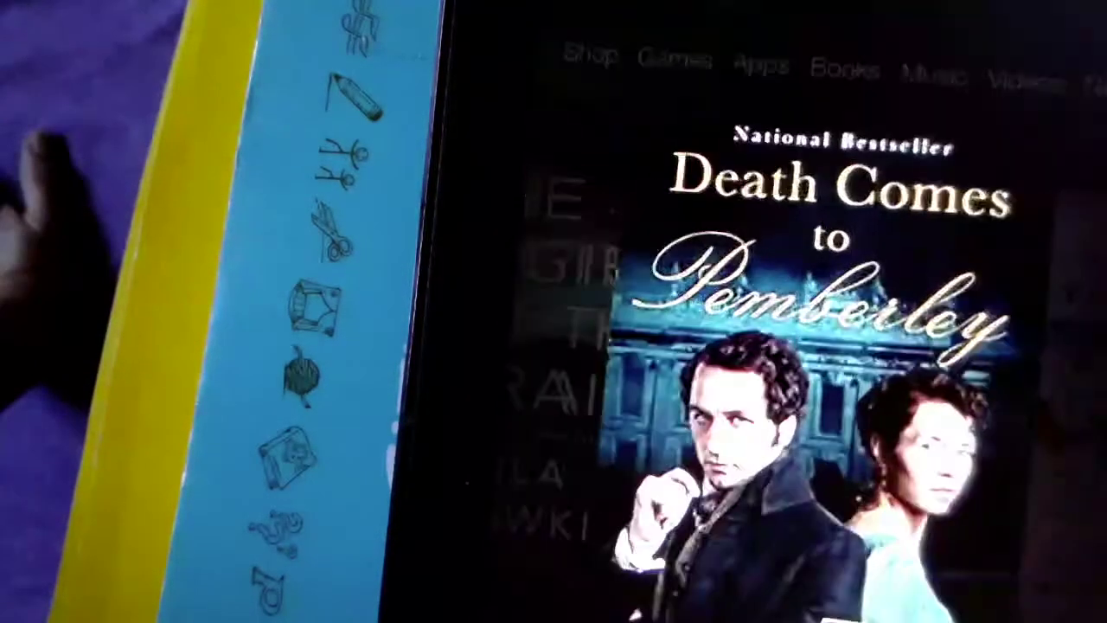